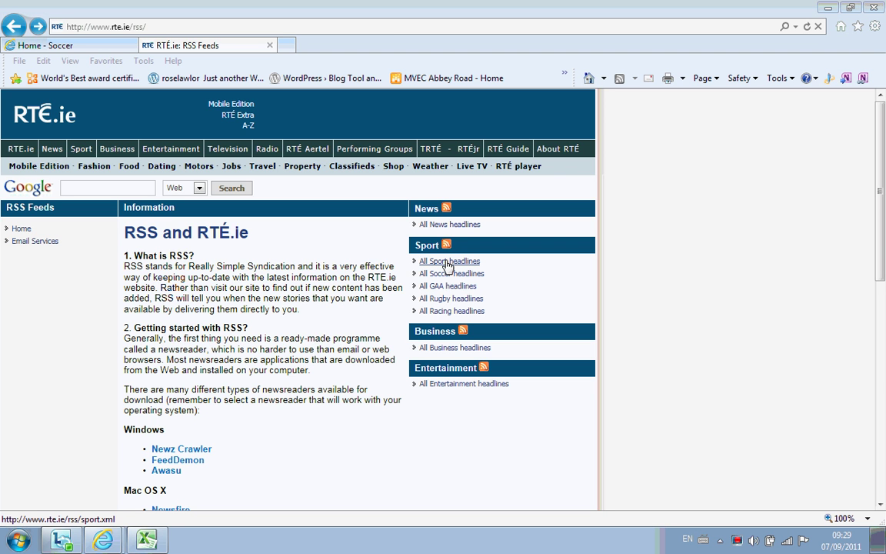
View the All Sport headlines feed, return to the RSS page and open the All Soccer headlines feed.
{"action": "left_click", "coordinate": [448, 262]}
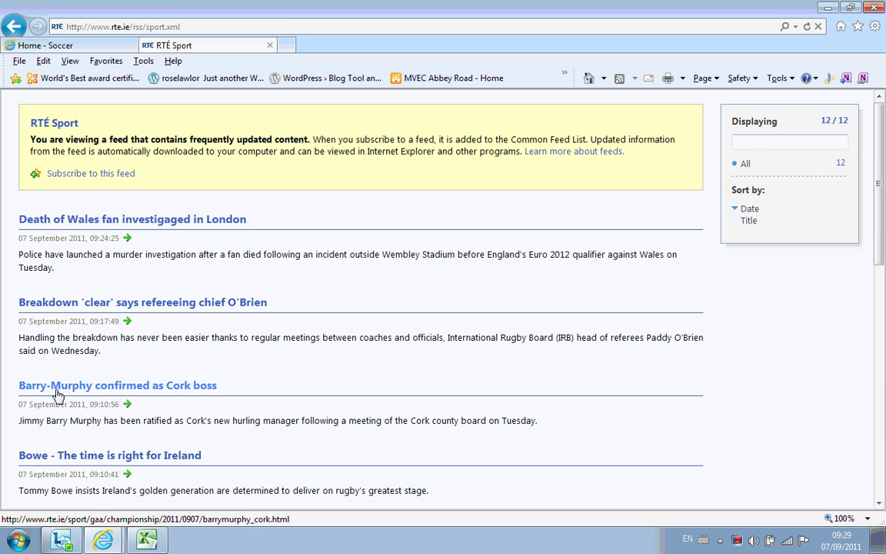
{"action": "left_click", "coordinate": [13, 26]}
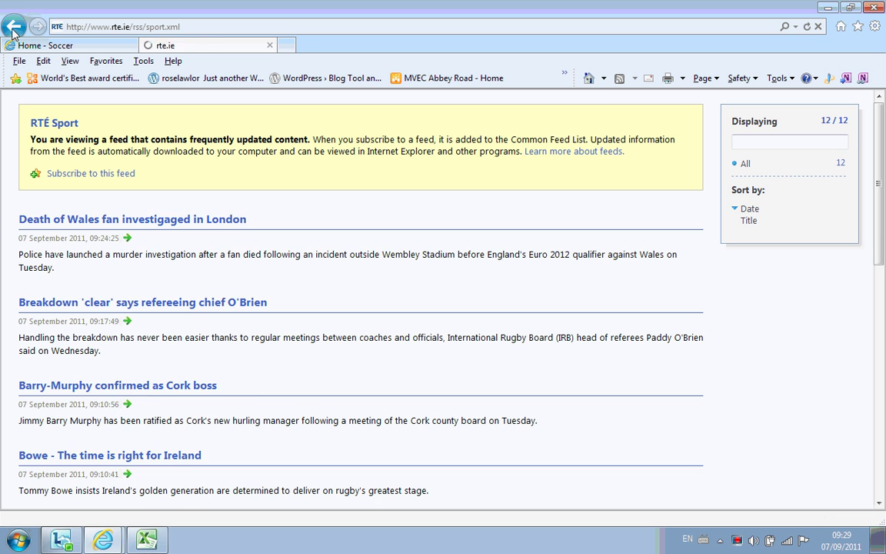
{"action": "left_click", "coordinate": [447, 274]}
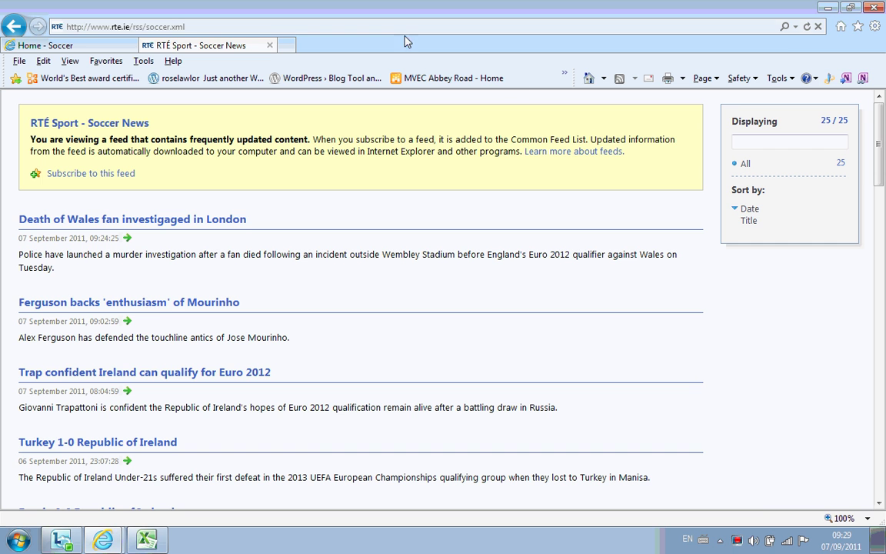
{"action": "left_click", "coordinate": [159, 29]}
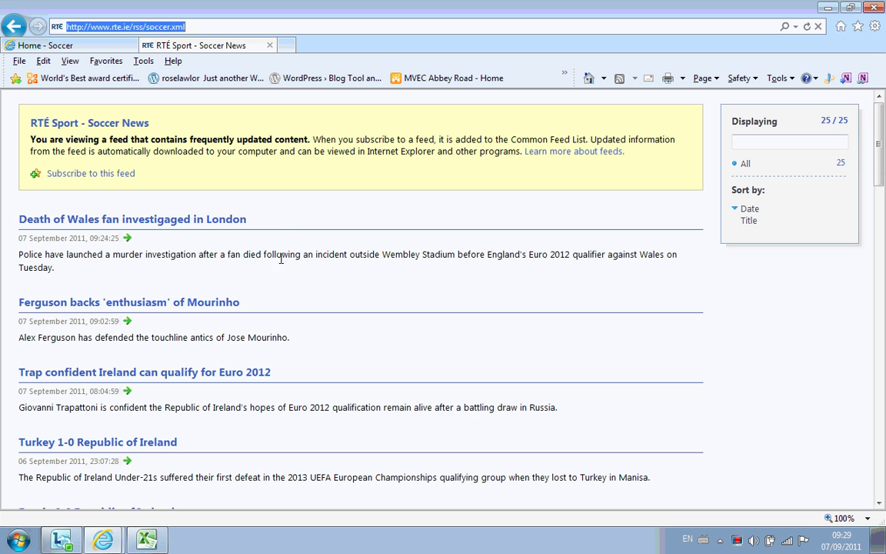
{"action": "left_click", "coordinate": [280, 232]}
{"action": "left_click", "coordinate": [142, 26]}
{"action": "right_click", "coordinate": [142, 27]}
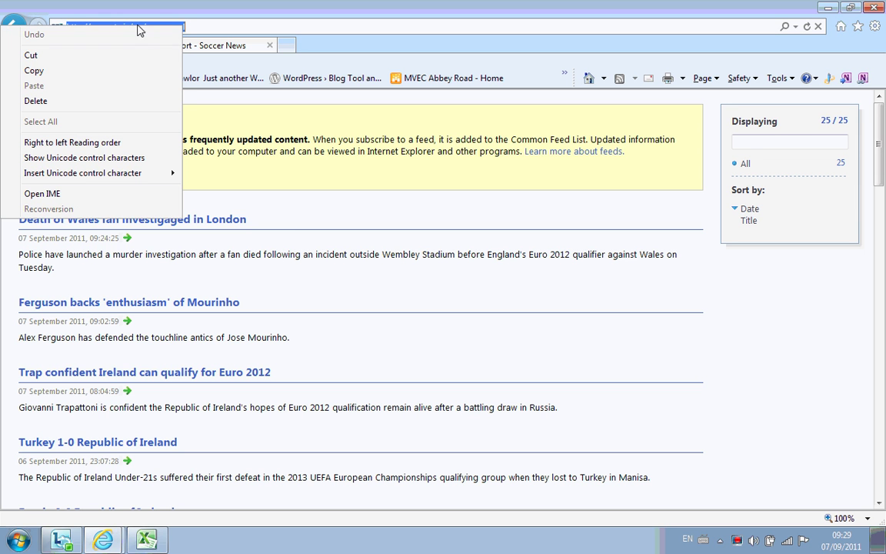
{"action": "left_click", "coordinate": [120, 77]}
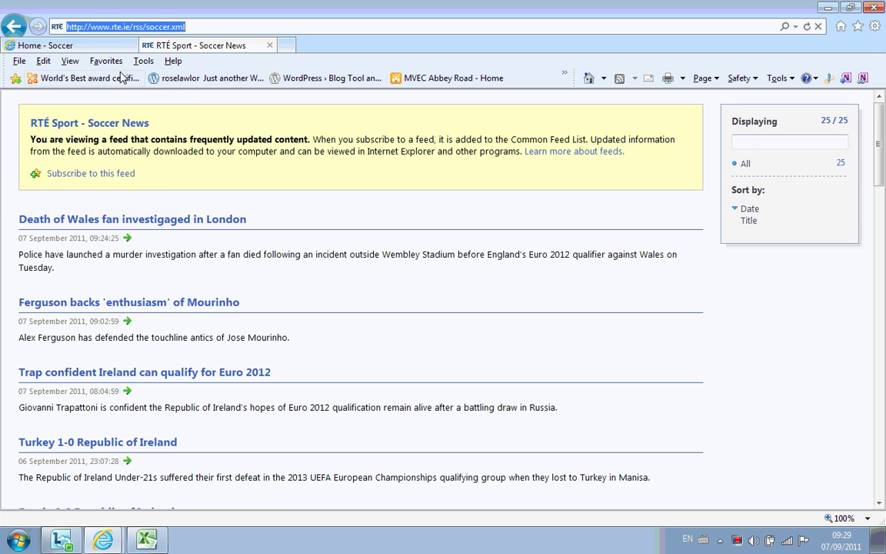
Return to the school's Soccer site page and put it into edit mode.
{"action": "left_click", "coordinate": [85, 49]}
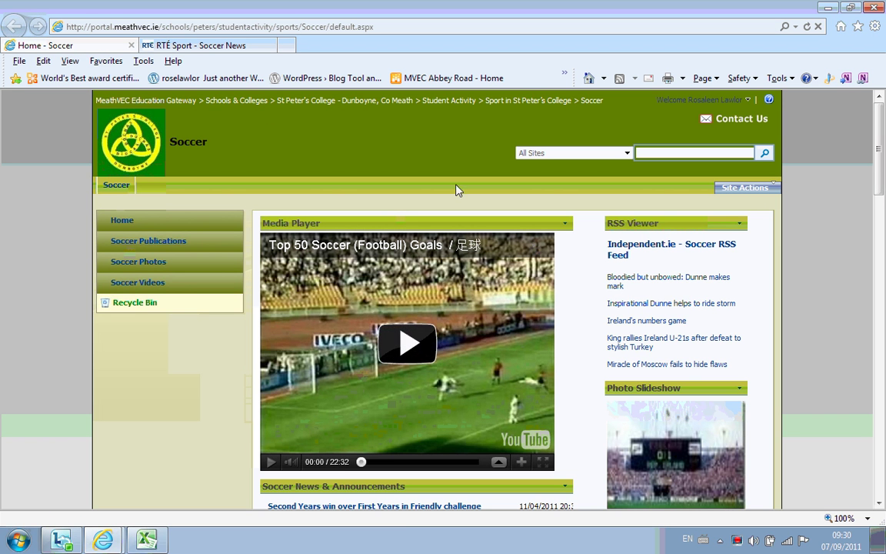
{"action": "scroll", "coordinate": [882, 192], "scroll_direction": "down", "scroll_amount": 2}
{"action": "left_click_drag", "start_coordinate": [882, 192], "coordinate": [880, 164]}
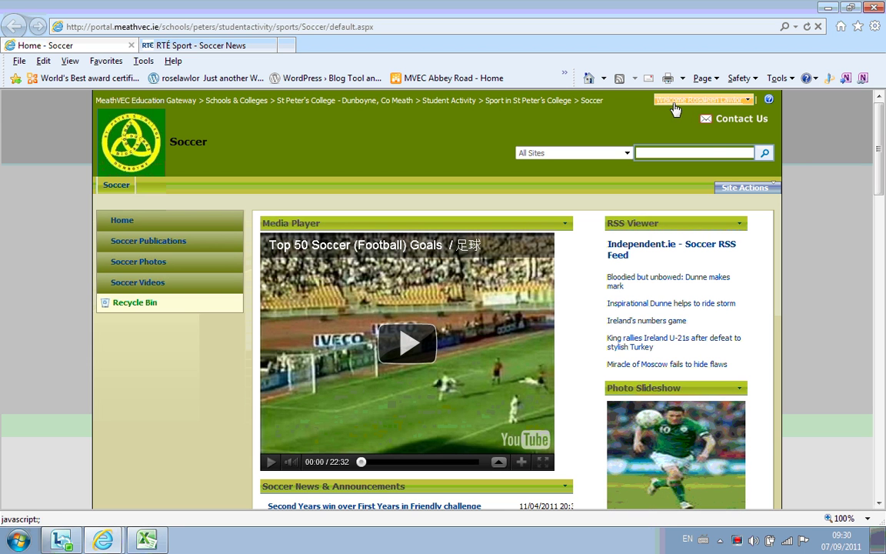
{"action": "left_click", "coordinate": [769, 189]}
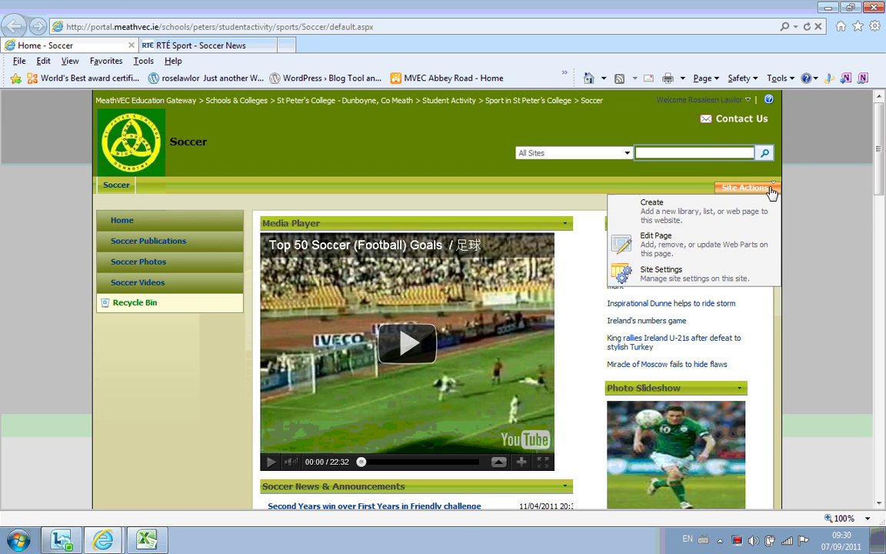
{"action": "left_click", "coordinate": [711, 250]}
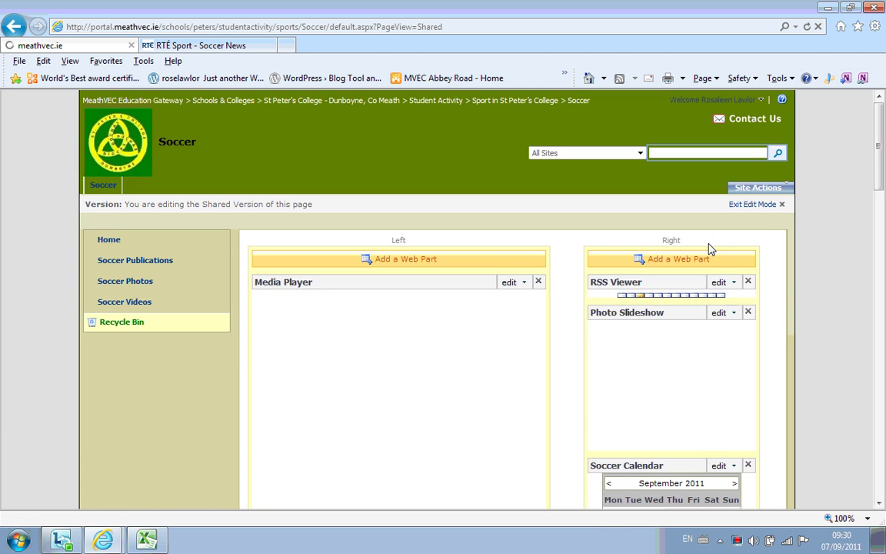
Open the RSS Viewer web part's settings for editing.
{"action": "left_click_drag", "start_coordinate": [879, 198], "coordinate": [880, 215]}
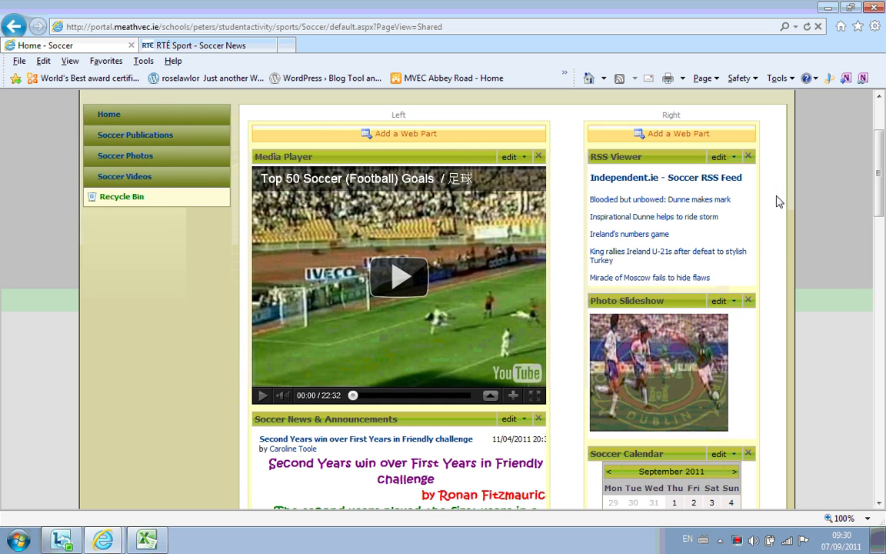
{"action": "left_click", "coordinate": [733, 158]}
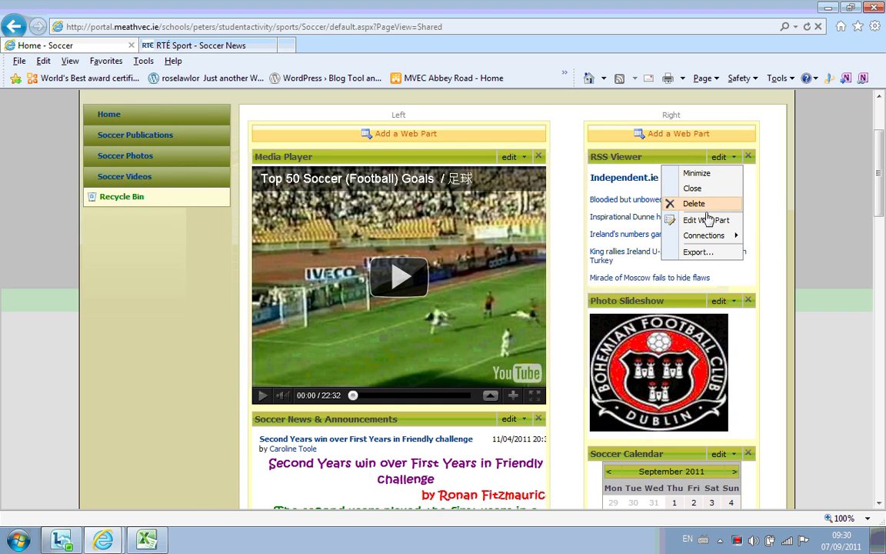
{"action": "left_click", "coordinate": [706, 221]}
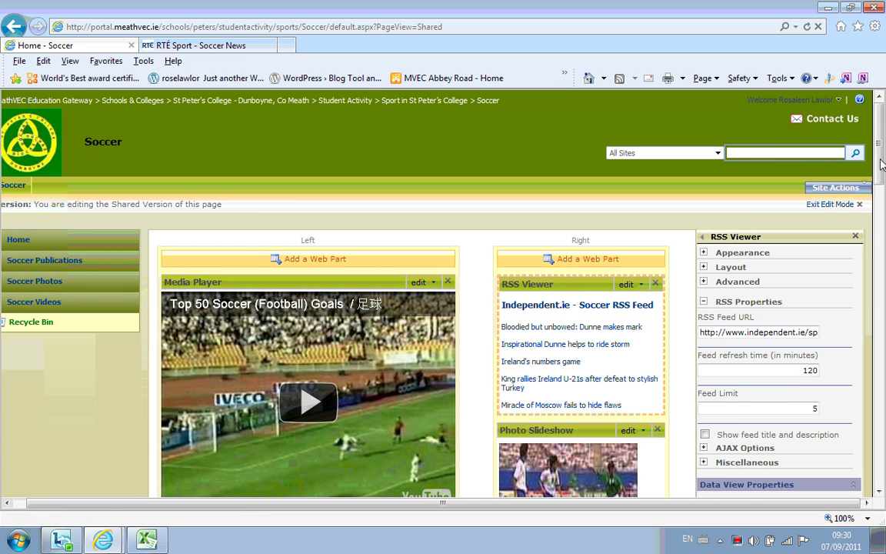
{"action": "scroll", "coordinate": [790, 221], "scroll_direction": "down", "scroll_amount": 3}
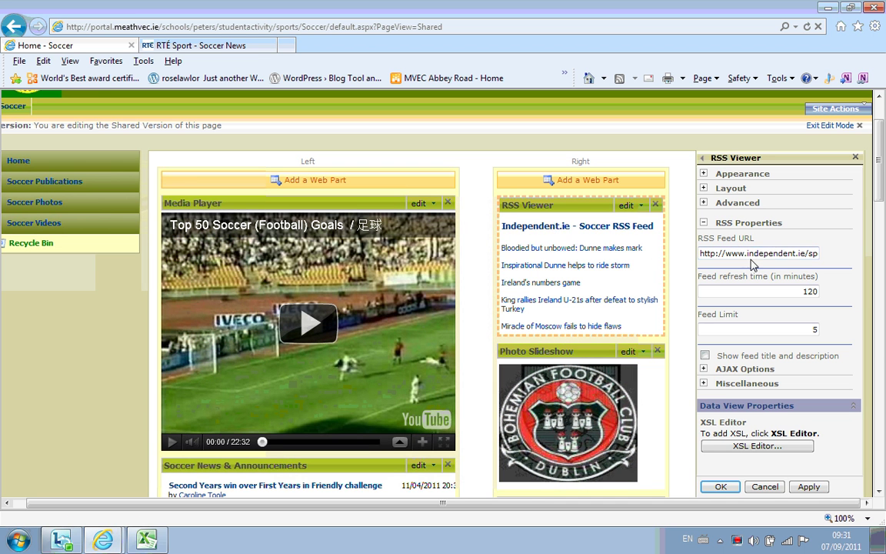
{"action": "left_click", "coordinate": [751, 253]}
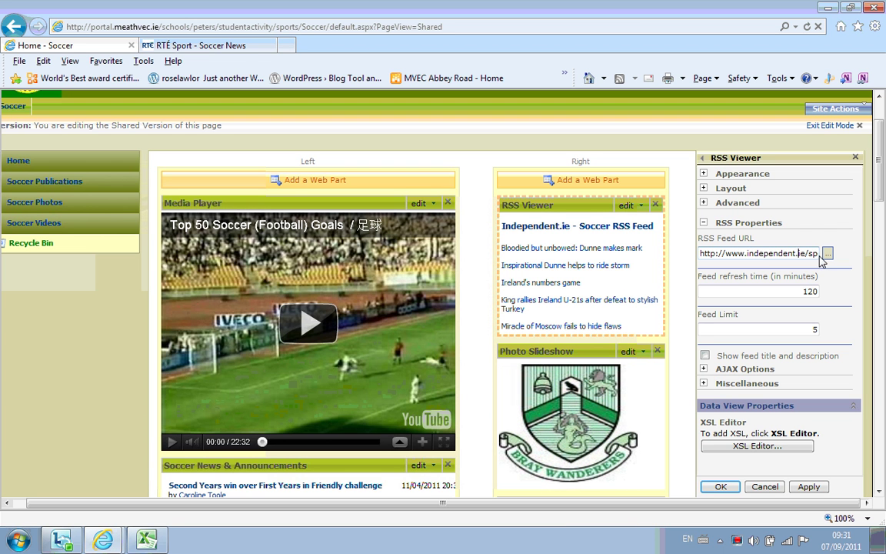
{"action": "key", "text": "Right"}
{"action": "key", "text": "Right"}
{"action": "key", "text": "Right"}
{"action": "key", "text": "Right"}
{"action": "key", "text": "Right"}
{"action": "key", "text": "Right"}
{"action": "key", "text": "Right"}
{"action": "key", "text": "Right"}
{"action": "key", "text": "Right"}
{"action": "key", "text": "Right"}
{"action": "key", "text": "Right"}
{"action": "key", "text": "Right"}
{"action": "key", "text": "Right"}
{"action": "key", "text": "Right"}
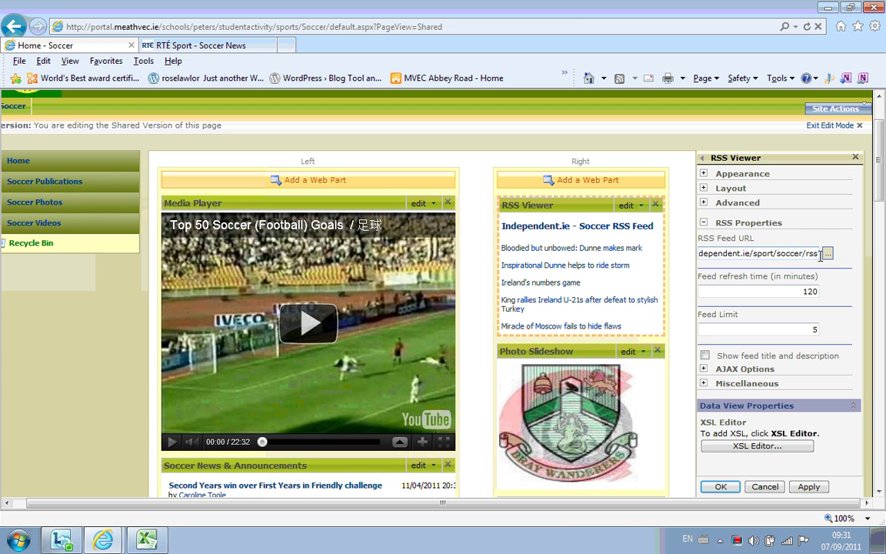
{"action": "key", "text": "Left"}
{"action": "key", "text": "Left"}
{"action": "key", "text": "Left"}
{"action": "key", "text": "Left"}
{"action": "key", "text": "Left"}
{"action": "key", "text": "Left"}
{"action": "key", "text": "Left"}
{"action": "key", "text": "Left"}
{"action": "key", "text": "Left"}
{"action": "key", "text": "Left"}
{"action": "key", "text": "Left"}
{"action": "key", "text": "Left"}
{"action": "key", "text": "Left"}
{"action": "key", "text": "Left"}
{"action": "key", "text": "Left"}
{"action": "key", "text": "Left"}
{"action": "key", "text": "Left"}
{"action": "key", "text": "Left"}
{"action": "key", "text": "Left"}
{"action": "key", "text": "Left"}
{"action": "key", "text": "Delete"}
{"action": "key", "text": "Delete"}
{"action": "key", "text": "Delete"}
{"action": "key", "text": "Delete"}
{"action": "key", "text": "Delete"}
{"action": "key", "text": "Delete"}
{"action": "key", "text": "Delete"}
{"action": "key", "text": "Delete"}
{"action": "key", "text": "Delete"}
{"action": "key", "text": "Delete"}
{"action": "key", "text": "Delete"}
{"action": "key", "text": "Delete"}
{"action": "key", "text": "Delete"}
{"action": "key", "text": "Delete"}
{"action": "key", "text": "Delete"}
{"action": "key", "text": "Delete"}
{"action": "key", "text": "Delete"}
{"action": "key", "text": "Delete"}
{"action": "key", "text": "Delete"}
{"action": "key", "text": "Delete"}
{"action": "key", "text": "BackSpace"}
{"action": "key", "text": "BackSpace"}
{"action": "key", "text": "BackSpace"}
{"action": "key", "text": "BackSpace"}
{"action": "key", "text": "BackSpace"}
{"action": "key", "text": "BackSpace"}
{"action": "key", "text": "BackSpace"}
{"action": "key", "text": "BackSpace"}
{"action": "key", "text": "BackSpace"}
{"action": "key", "text": "BackSpace"}
{"action": "key", "text": "BackSpace"}
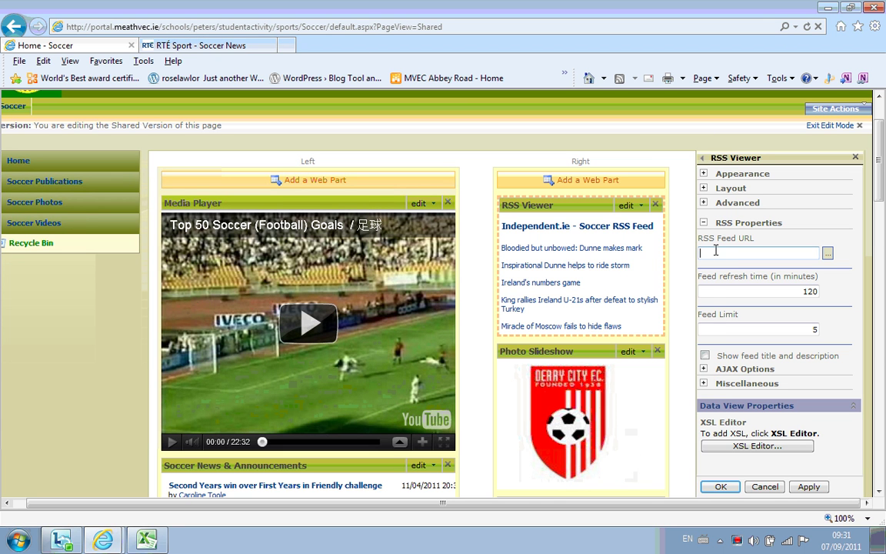
{"action": "right_click", "coordinate": [715, 250]}
{"action": "left_click", "coordinate": [674, 310]}
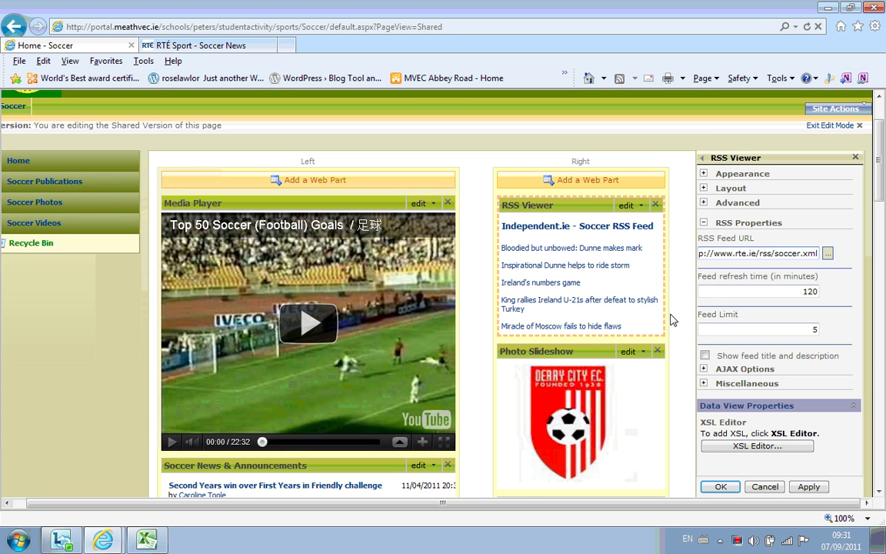
{"action": "left_click", "coordinate": [724, 490]}
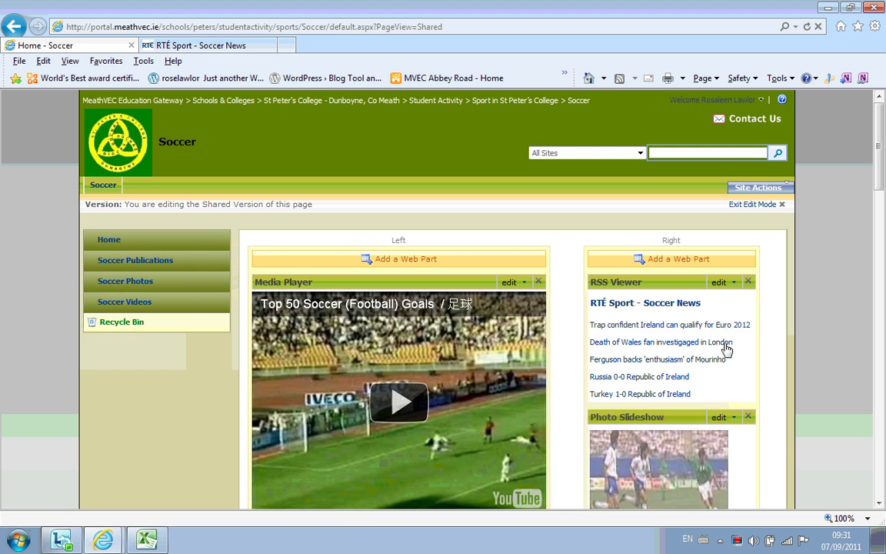
Exit edit mode and check the RSS Viewer on the Soccer page.
{"action": "left_click", "coordinate": [742, 205]}
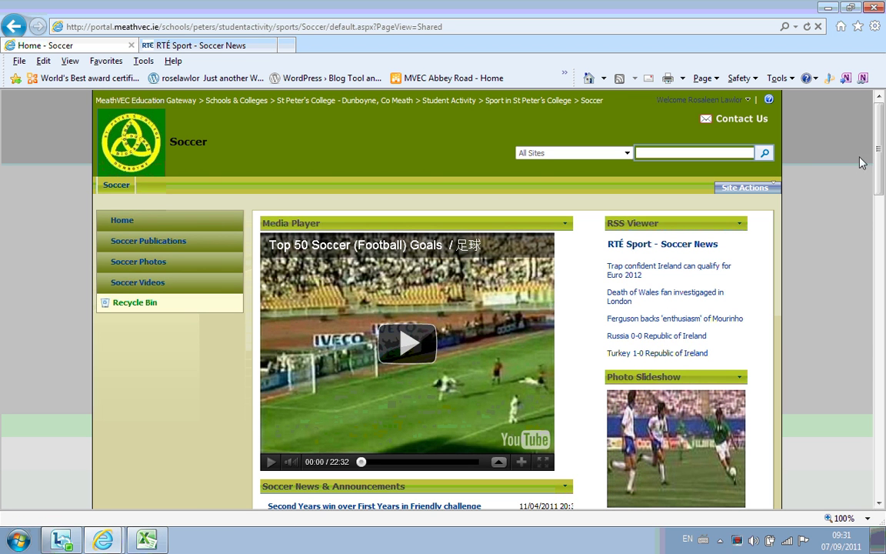
{"action": "mouse_move", "coordinate": [878, 163]}
{"action": "left_mouse_down"}
{"action": "mouse_move", "coordinate": [881, 173]}
{"action": "mouse_move", "coordinate": [880, 164]}
{"action": "left_mouse_up"}
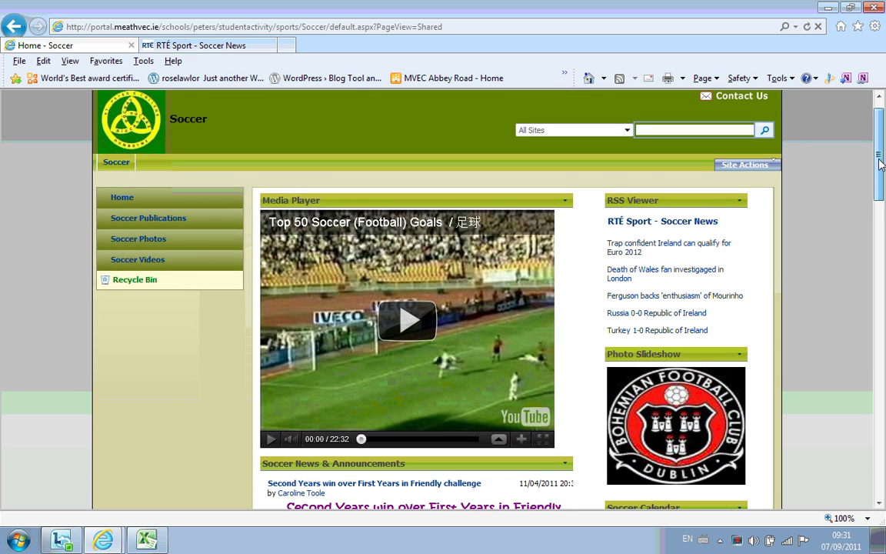
{"action": "left_click_drag", "start_coordinate": [880, 164], "coordinate": [880, 143]}
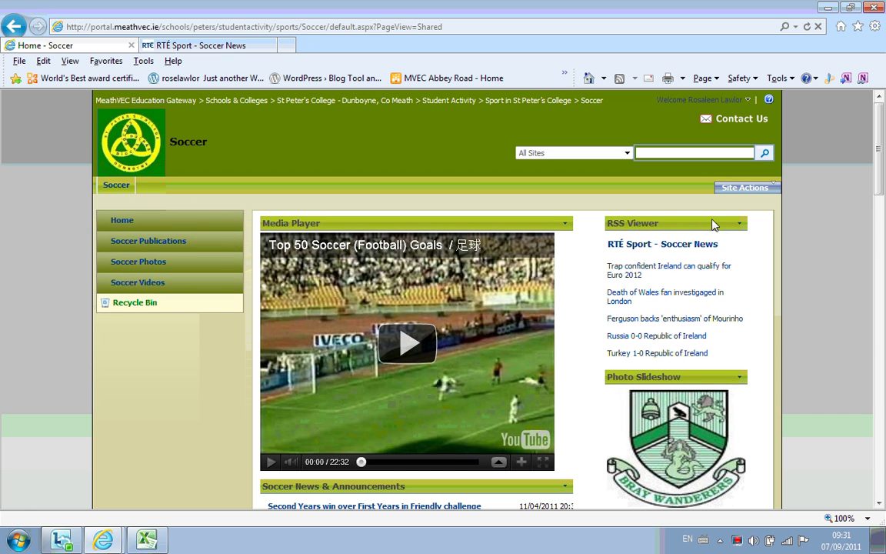
{"action": "mouse_move", "coordinate": [878, 176]}
{"action": "left_mouse_down"}
{"action": "mouse_move", "coordinate": [878, 192]}
{"action": "mouse_move", "coordinate": [878, 181]}
{"action": "left_mouse_up"}
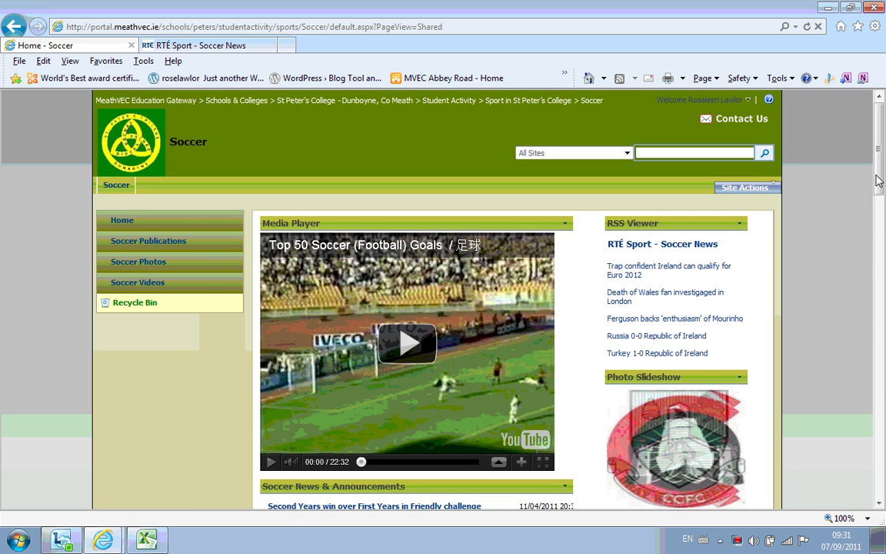